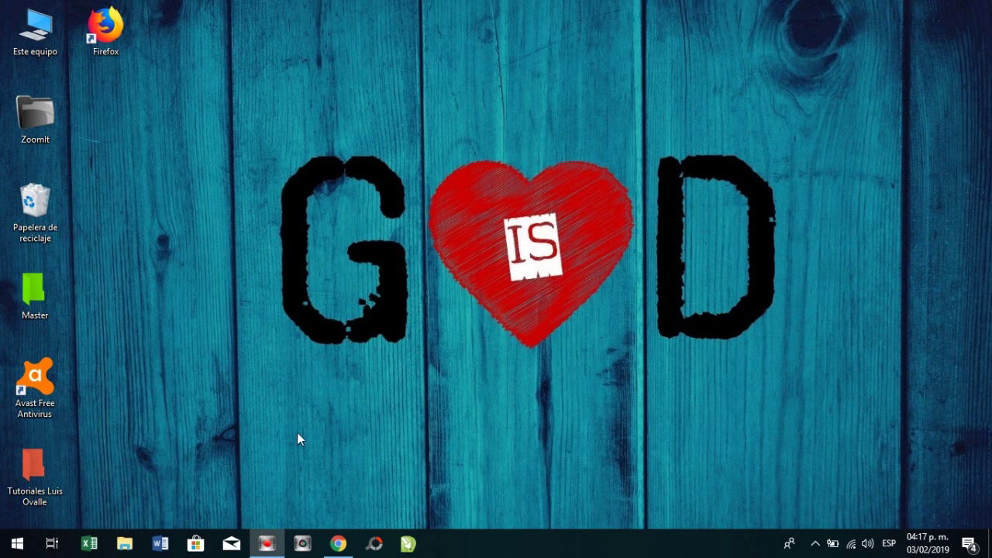
- Run the Ashampoo WinOptimizer 2019 installer as administrator, accept the license agreement and finish the setup with the program set to launch
click(338, 544)
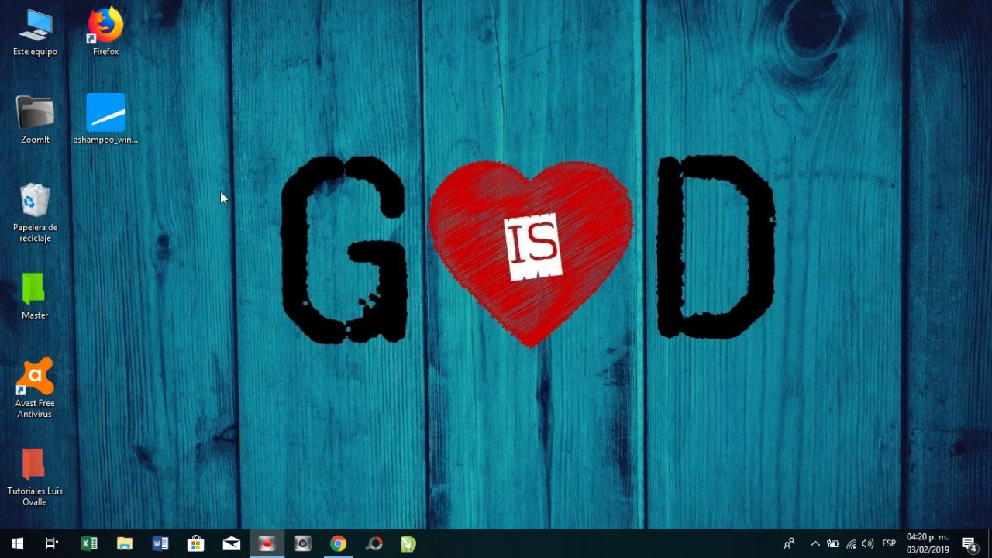
right_click(108, 124)
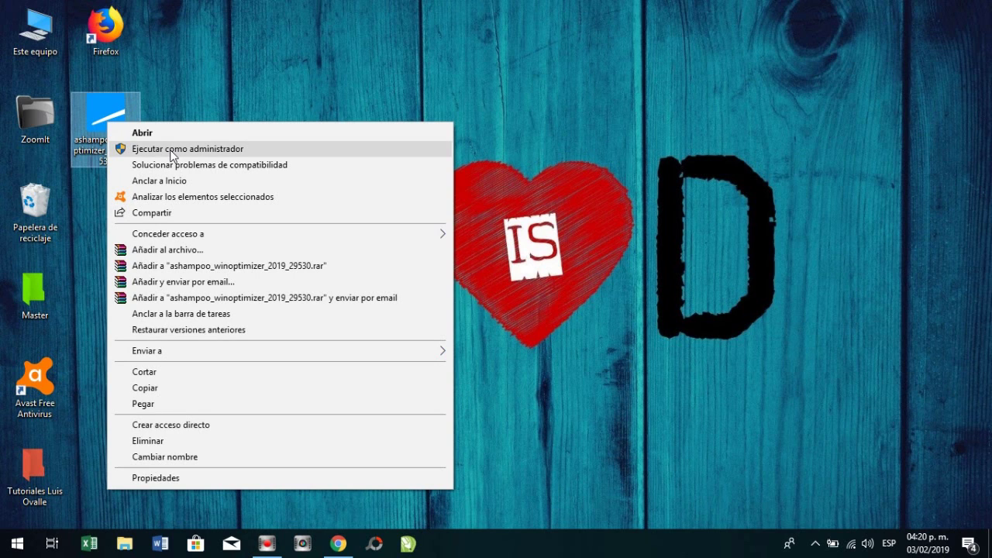
click(172, 151)
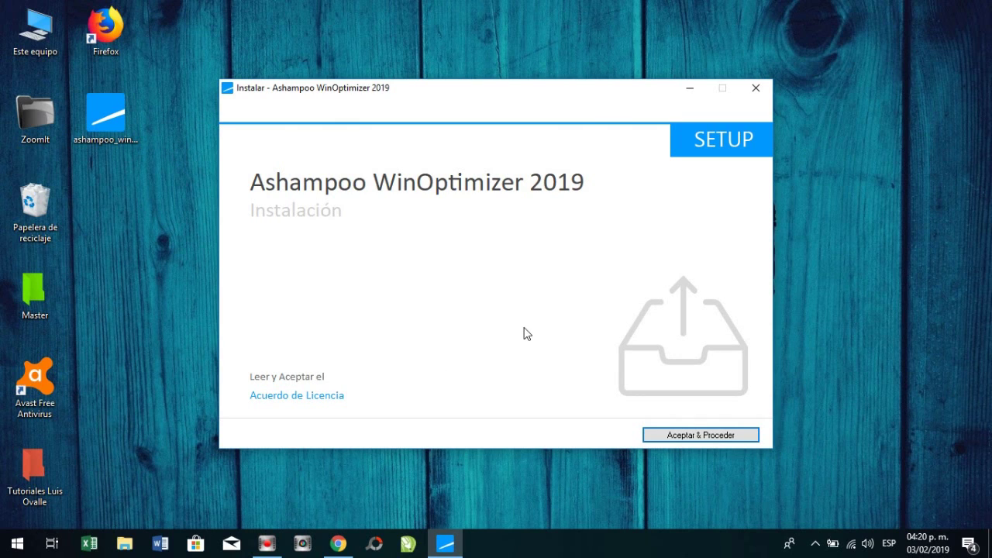
click(675, 436)
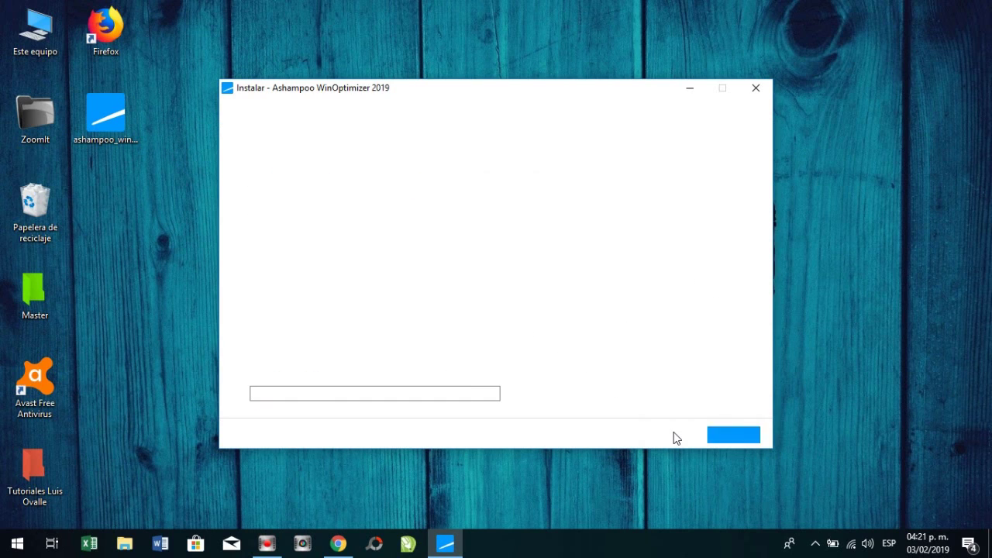
click(727, 436)
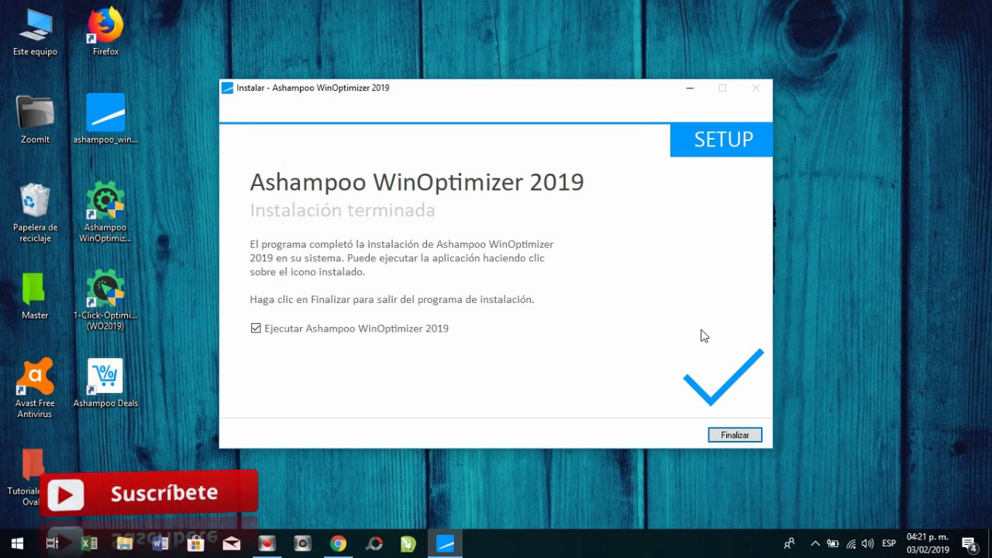
click(729, 434)
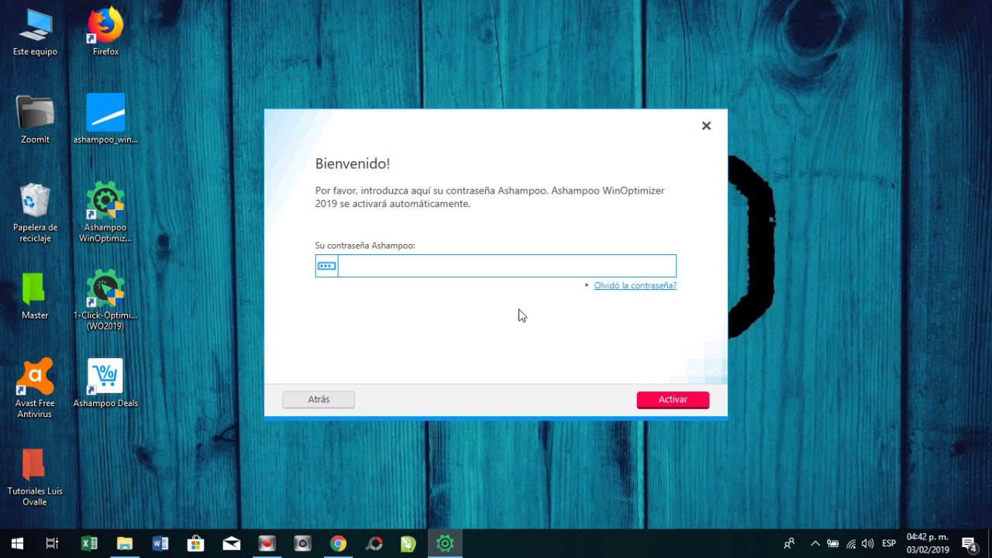
- Request a password reset e-mail for the Ashampoo account from the activation dialog and return to the password prompt
click(338, 542)
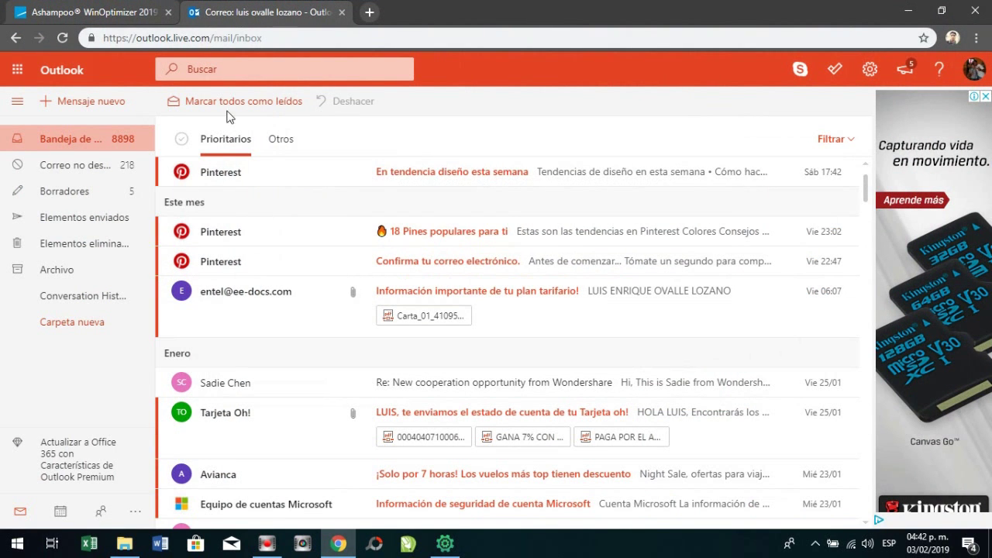
click(904, 11)
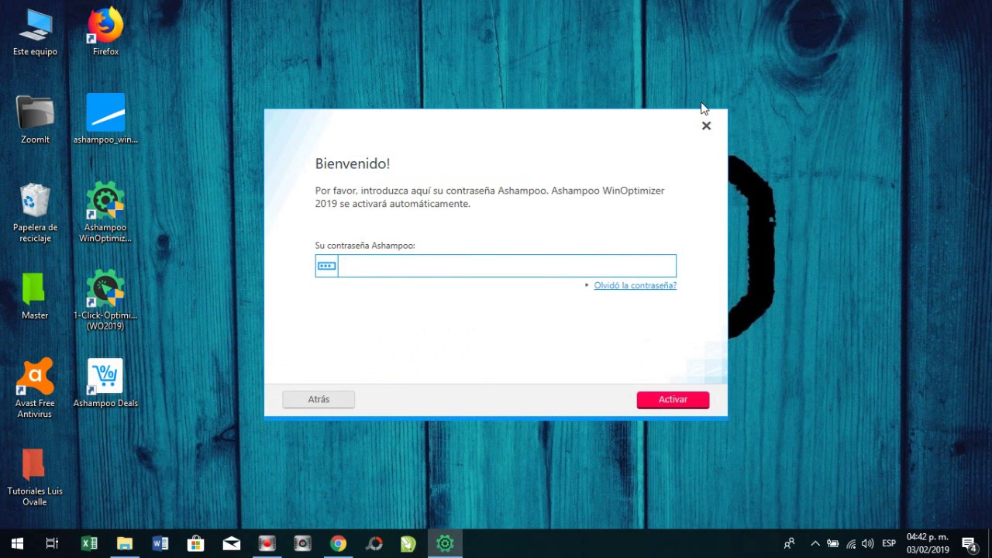
click(637, 287)
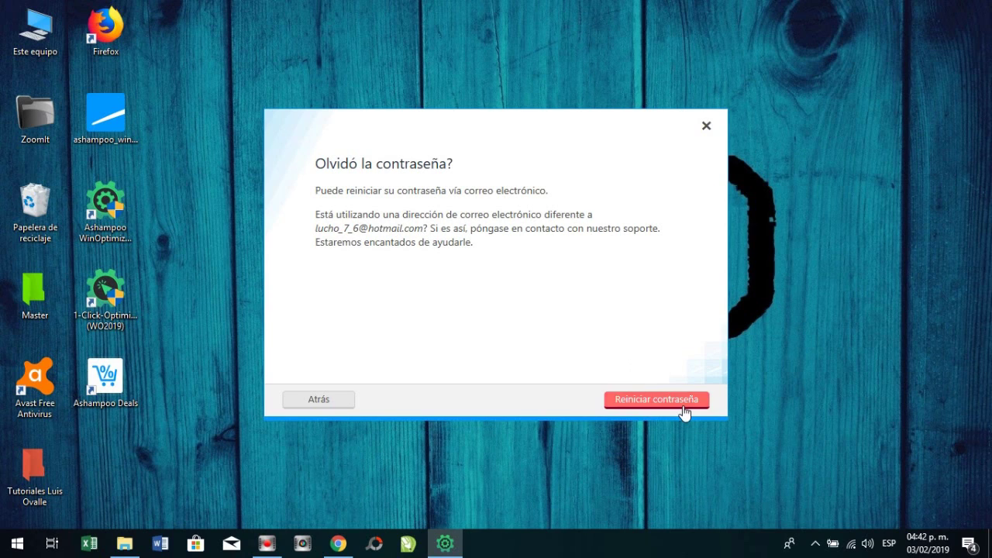
click(648, 402)
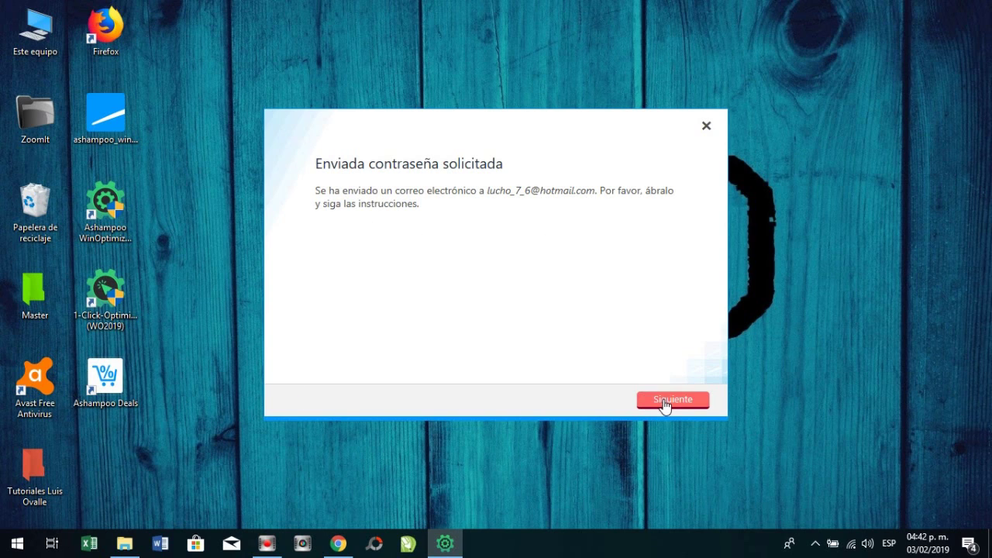
click(665, 405)
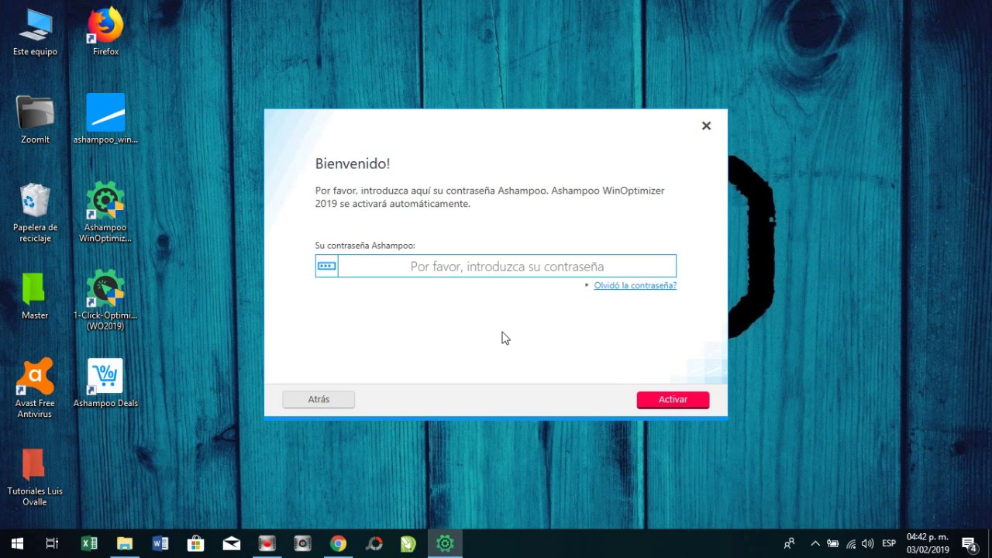
- Switch to Outlook in Chrome, open the Ashampoo password change e-mail and follow its "Cambiar contraseña" link
click(338, 543)
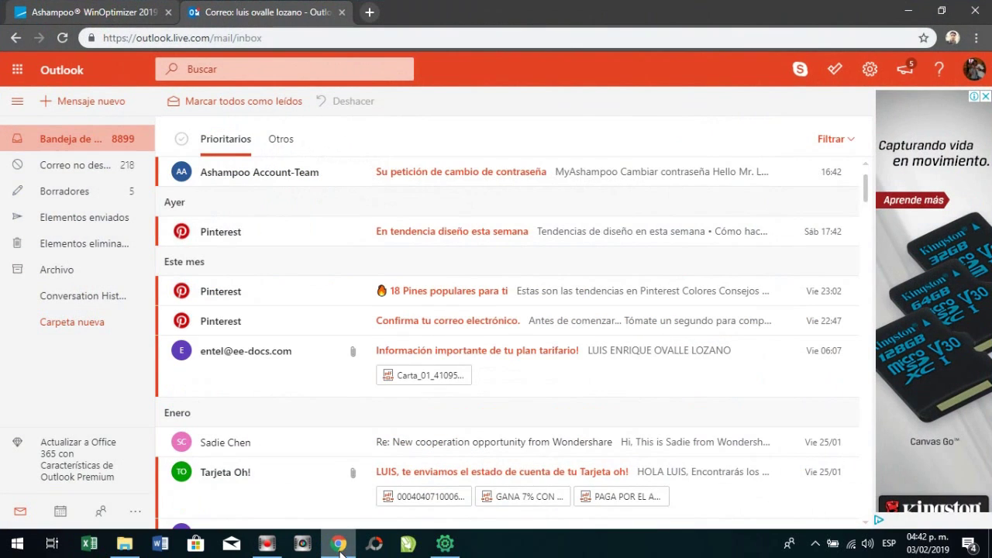
click(273, 177)
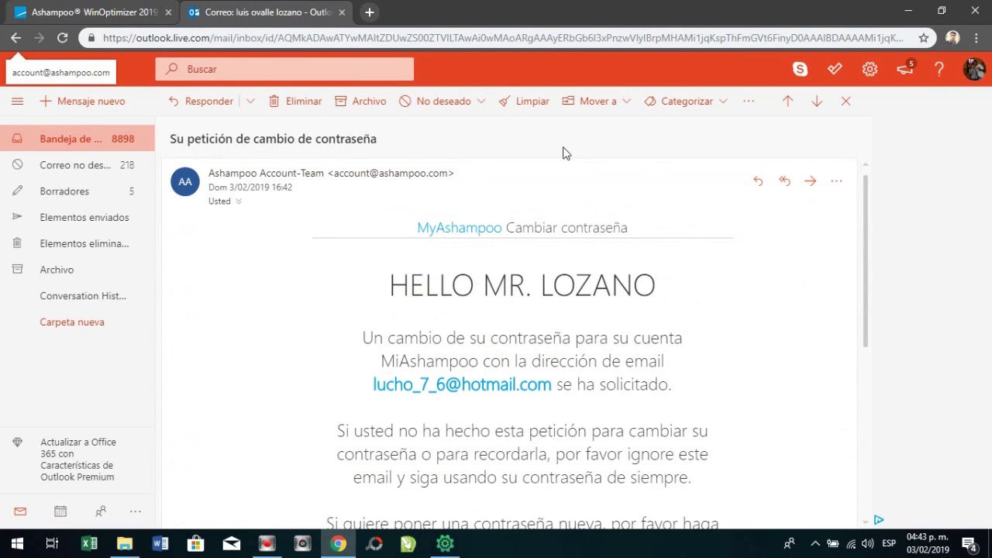
drag(866, 212, 865, 330)
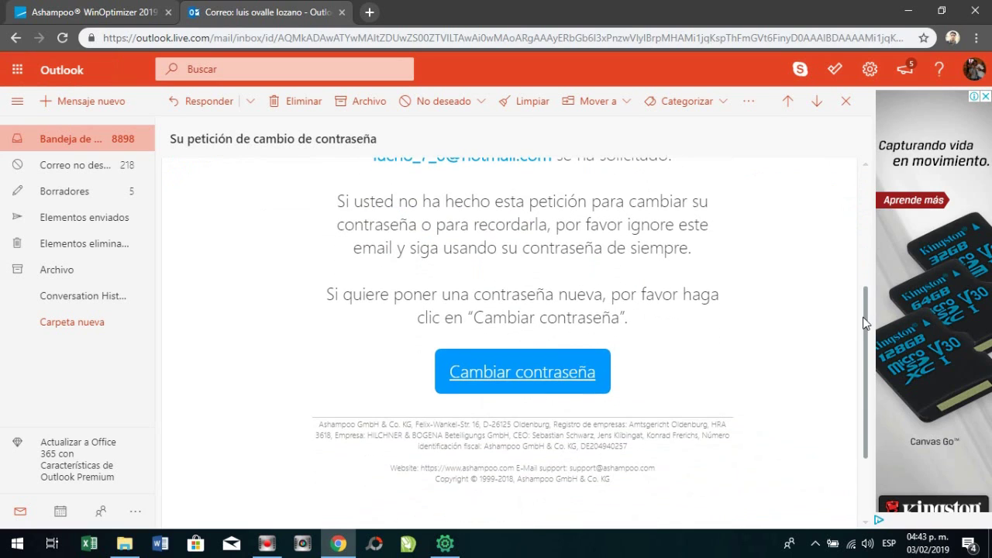
click(532, 377)
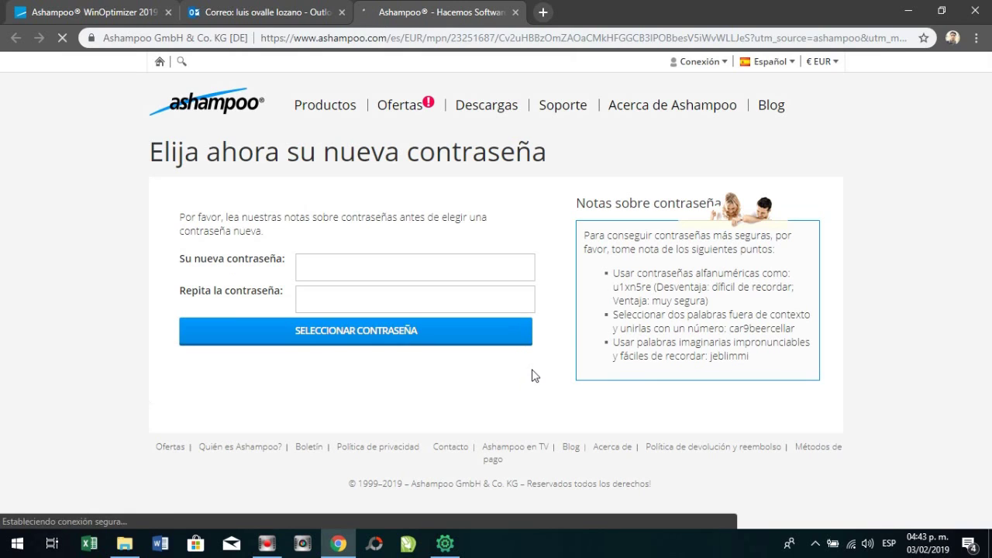
- Enter and repeat a new Ashampoo account password, submit it and continue past the confirmation page
click(371, 264)
text(••••••••)
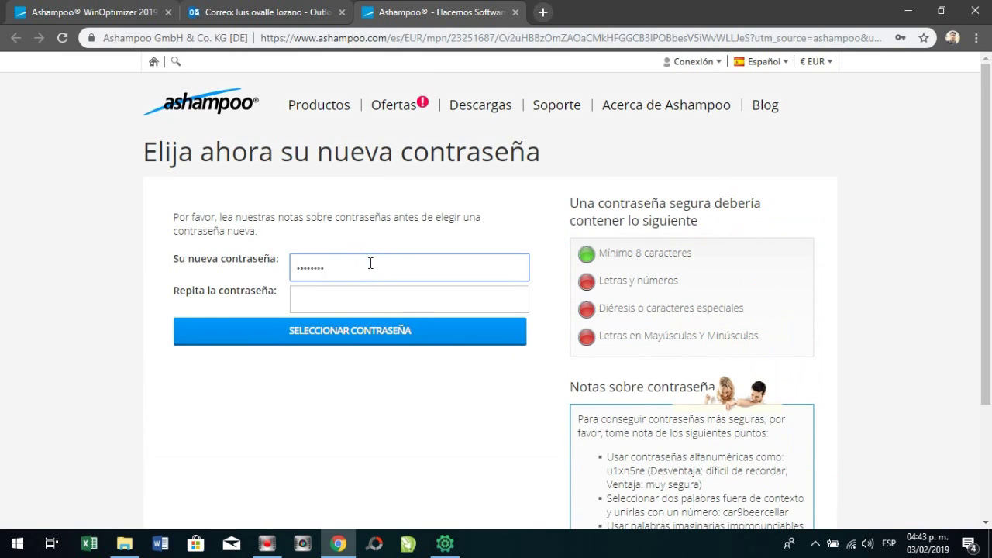
click(353, 302)
text(••••••••)
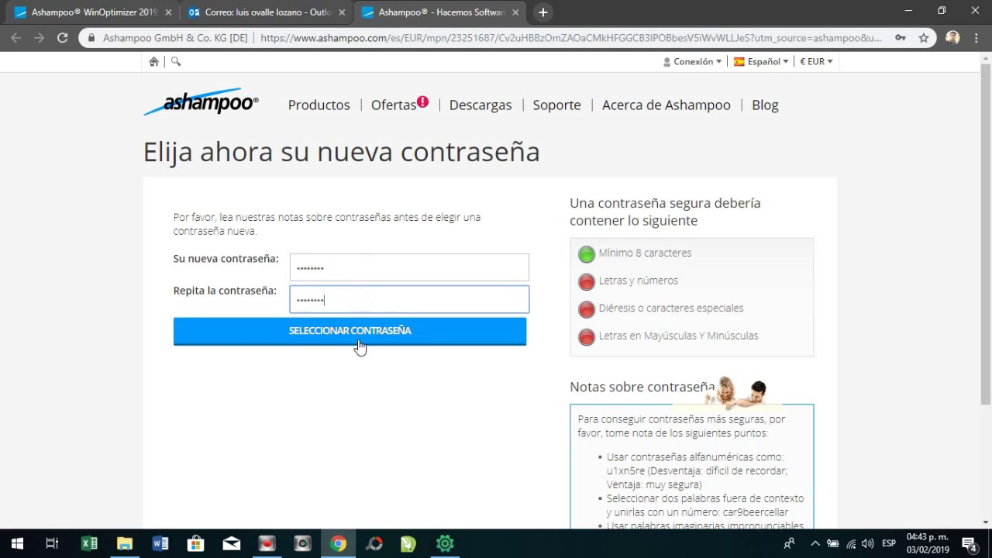
click(360, 334)
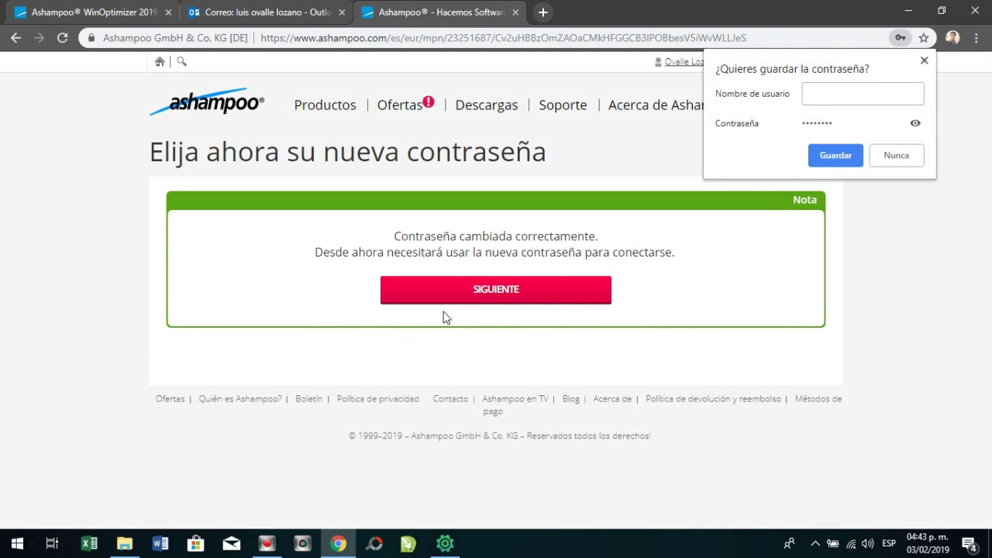
click(497, 290)
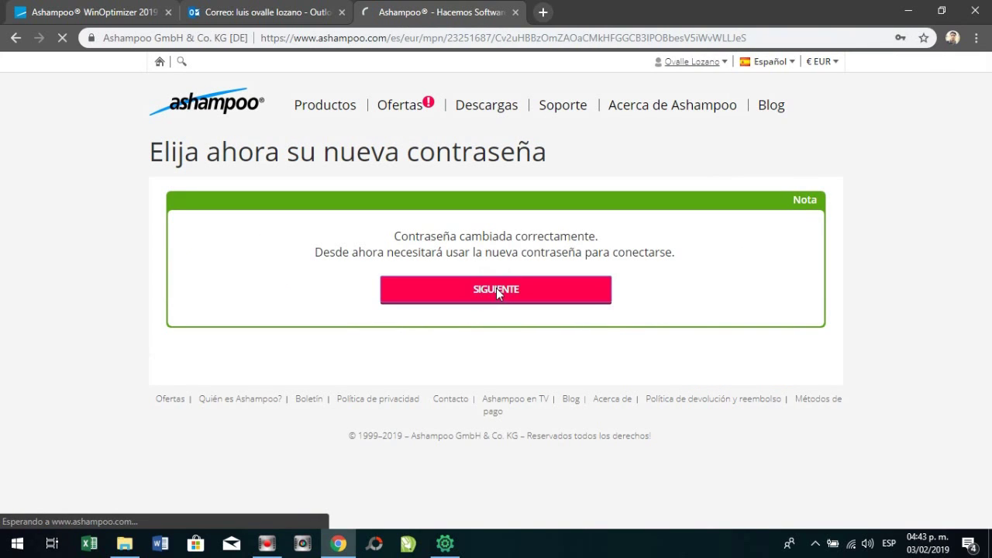
- Switch back to the WinOptimizer activation dialog, enter the new account password, activate the program and proceed into it
click(909, 11)
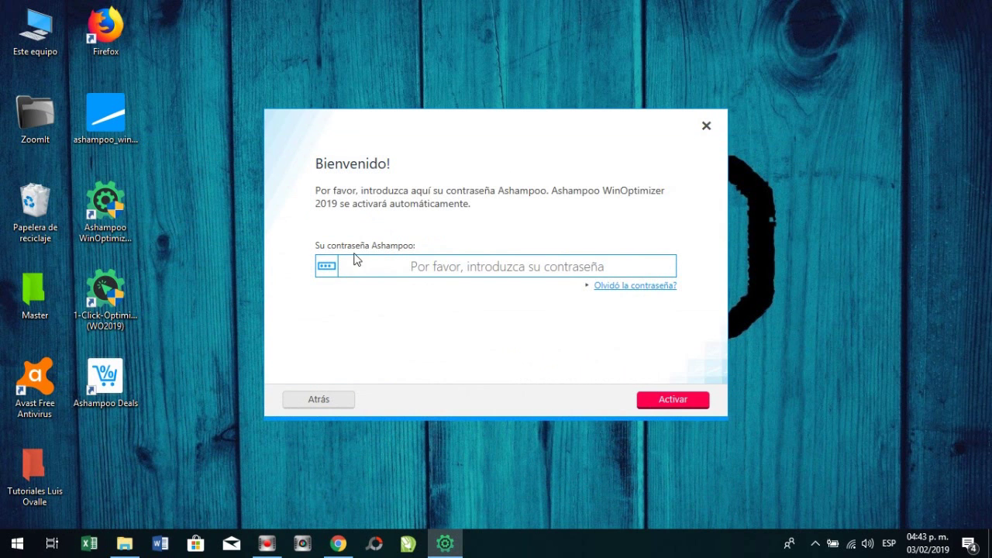
click(423, 268)
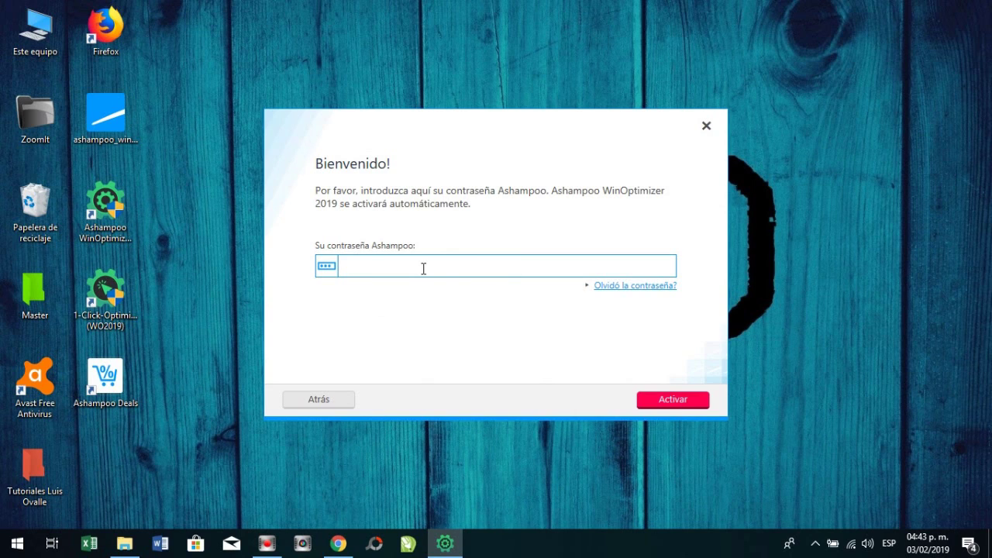
text(••••••••)
click(680, 403)
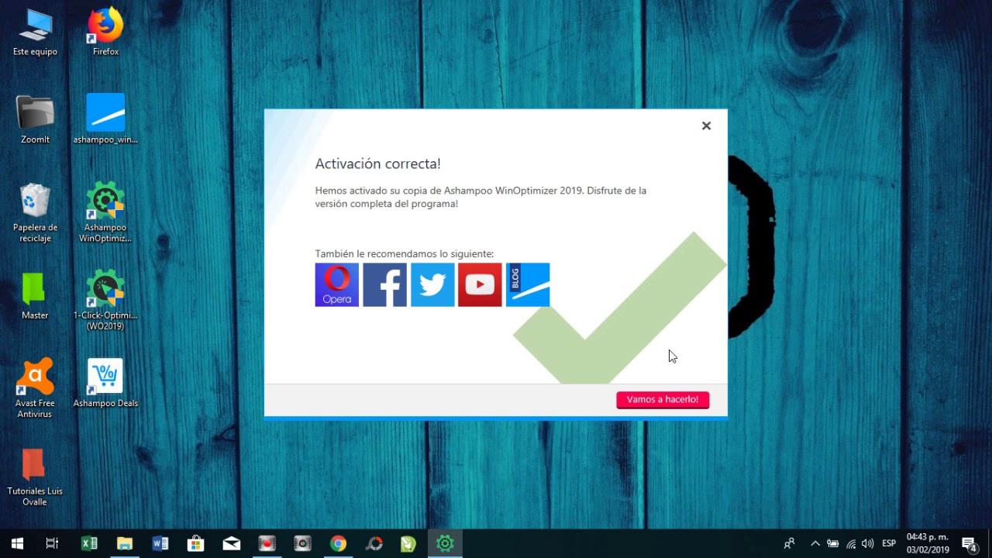
click(646, 401)
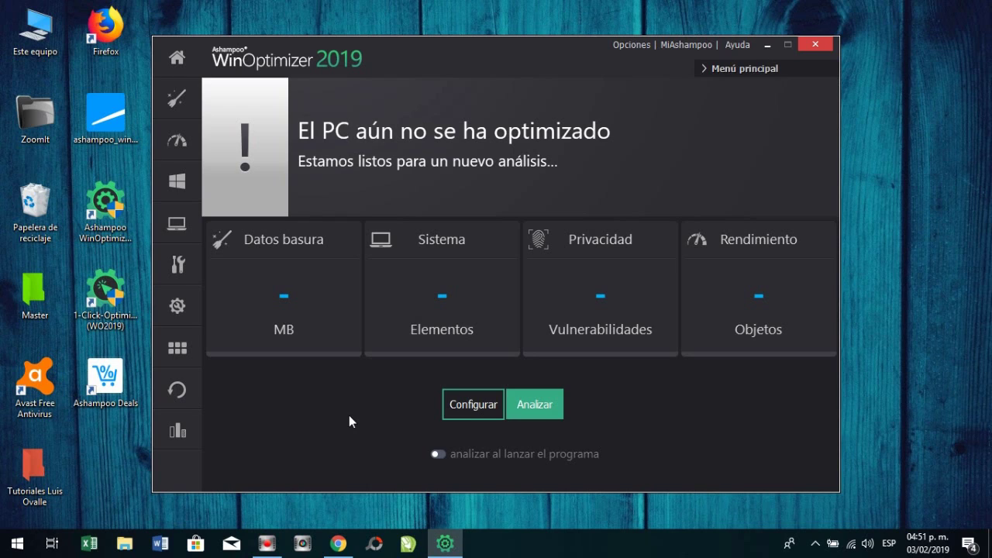
- Look through the maintenance, performance, customization and analysis tools, and the overview of all modules
click(177, 99)
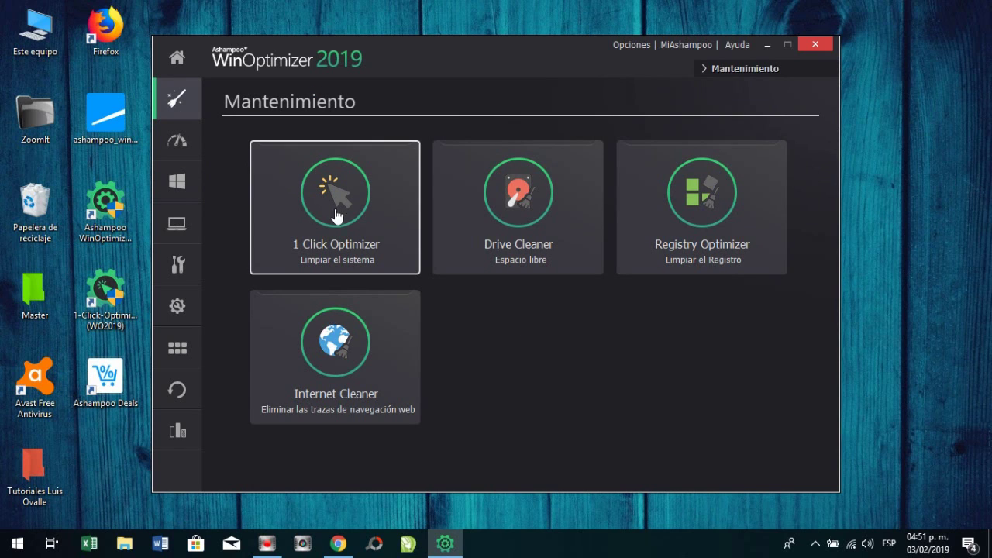
click(170, 142)
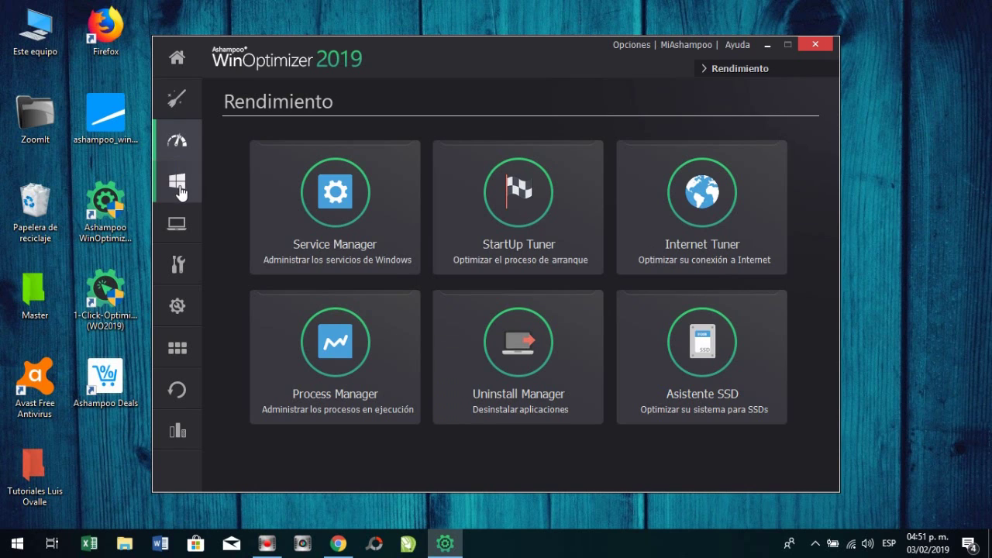
click(179, 189)
click(179, 229)
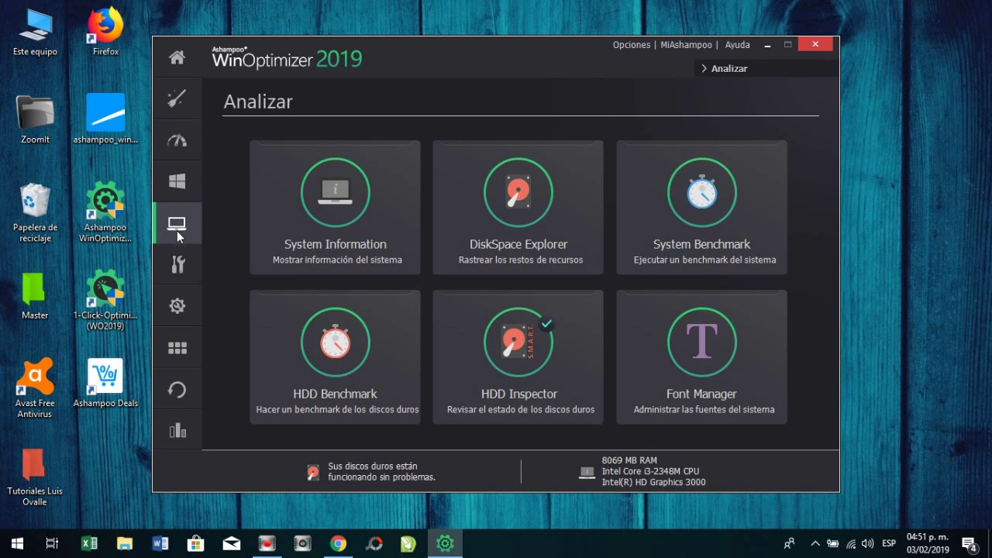
click(177, 348)
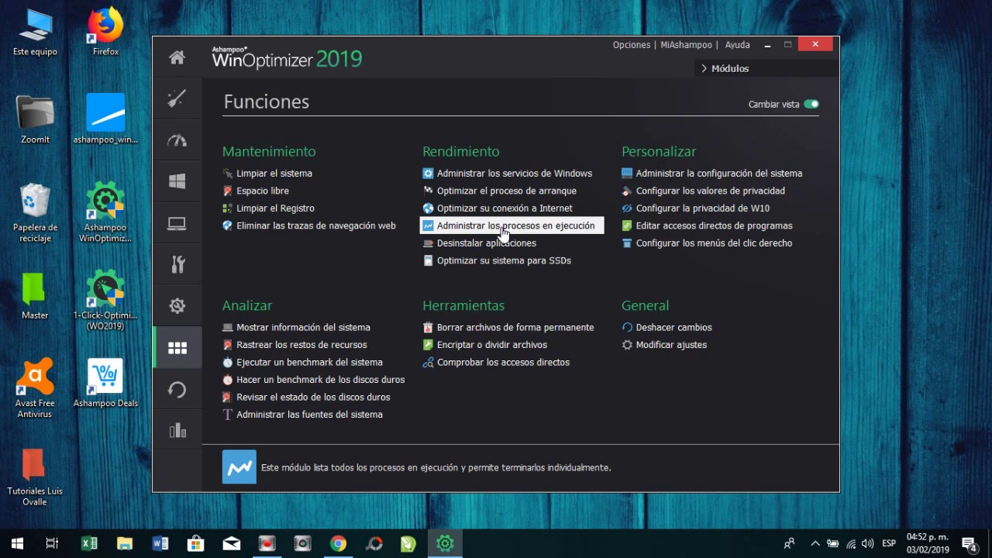
- Run the 1 Click Optimizer from the maintenance tools to clean the system, and minimize the program once it finishes
click(189, 107)
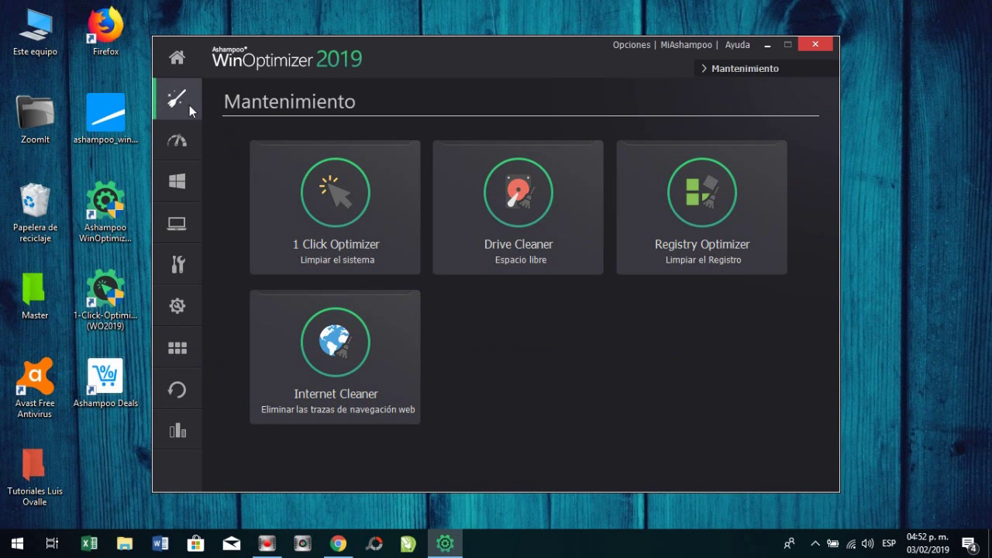
click(340, 190)
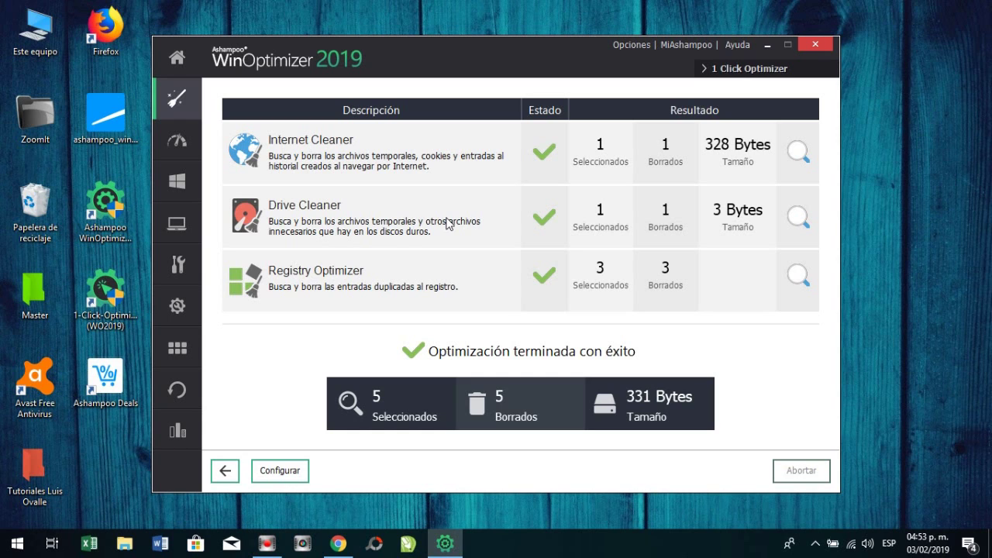
click(765, 45)
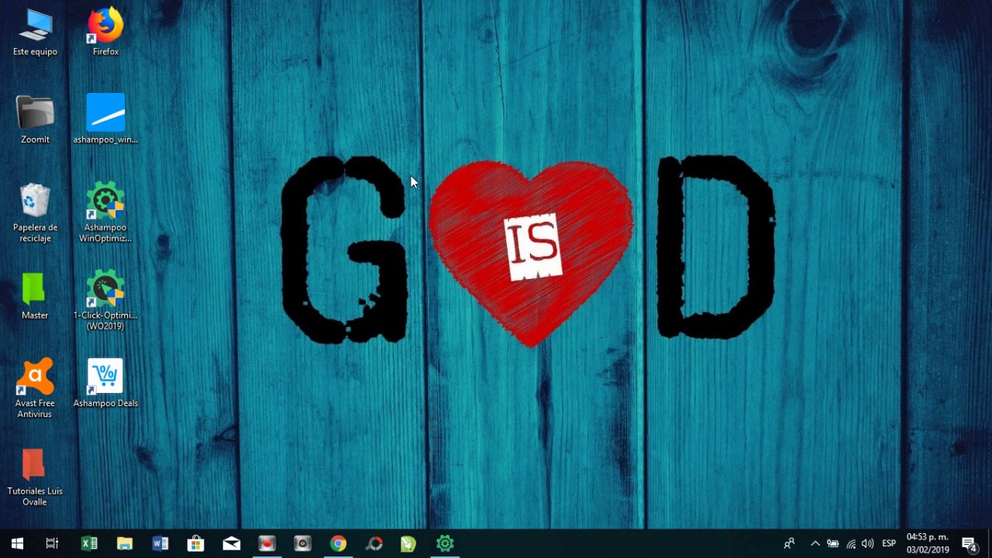